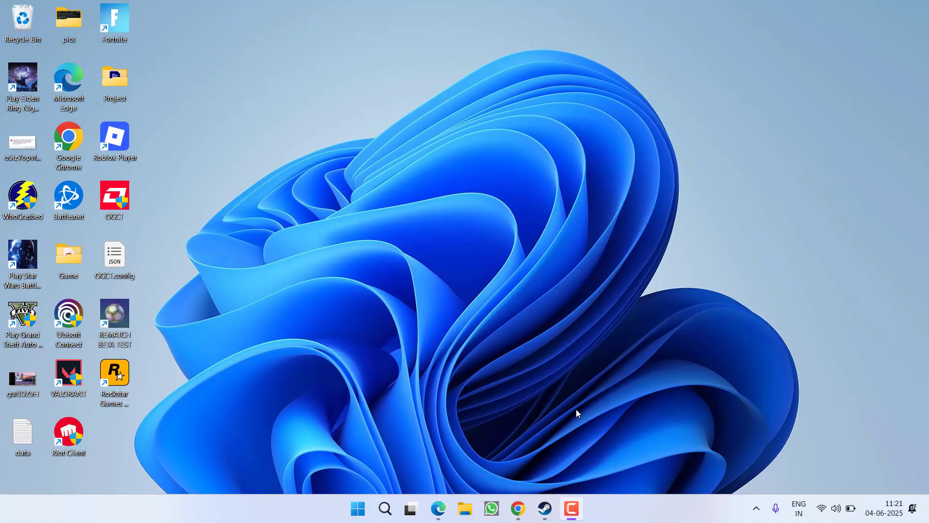
# - Check the Windows Update page in Settings, then close Settings
pyautogui.press('super+i')
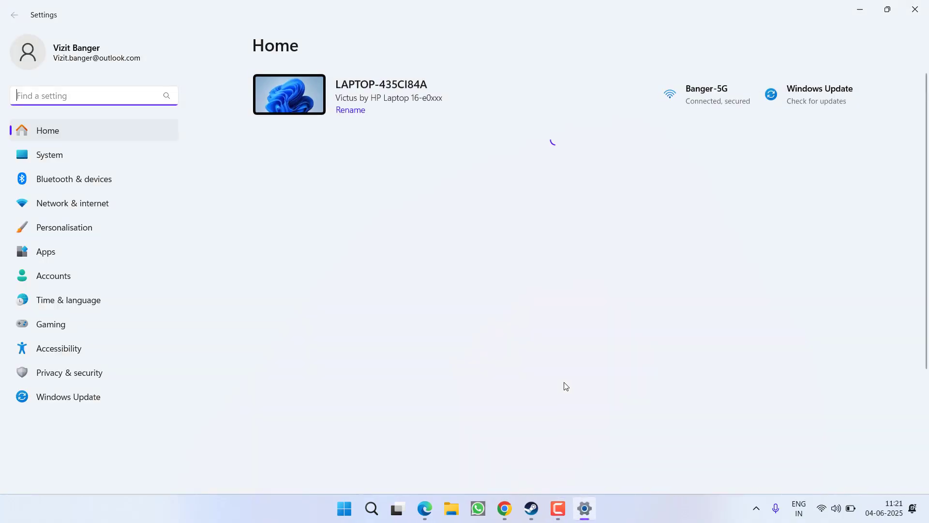
pyautogui.click(72, 400)
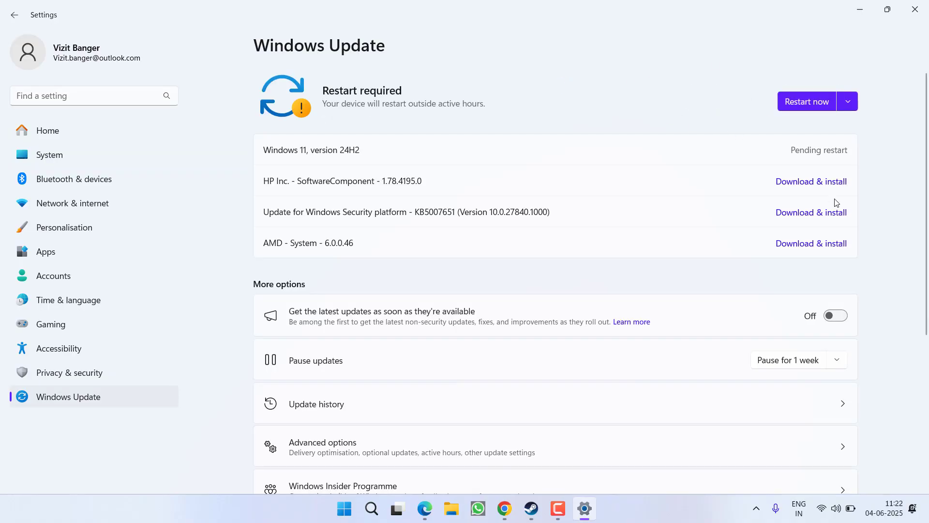
pyautogui.click(915, 9)
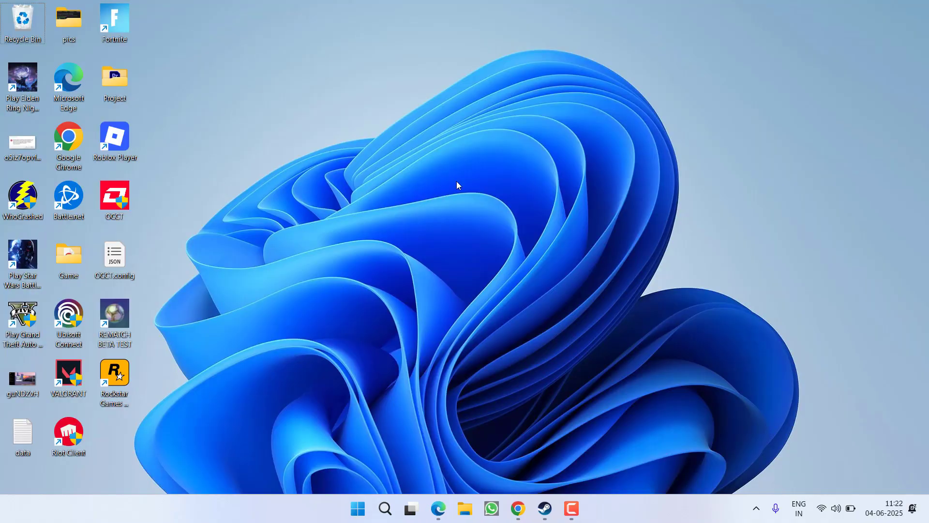
# - Browse to F:\Rockstar Games\Grand Theft Auto V Enhanced, inspect PlayGTAV, then minimise Explorer
pyautogui.press('super+e')
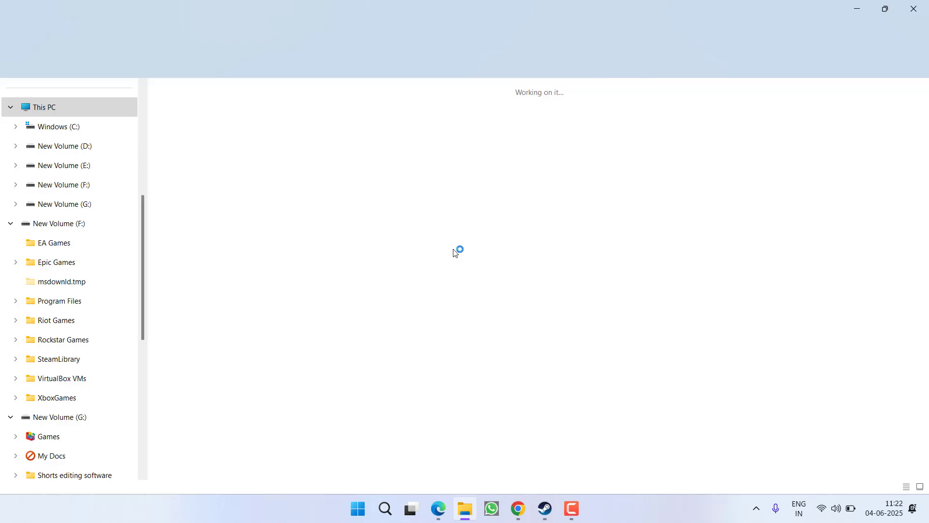
pyautogui.click(688, 122)
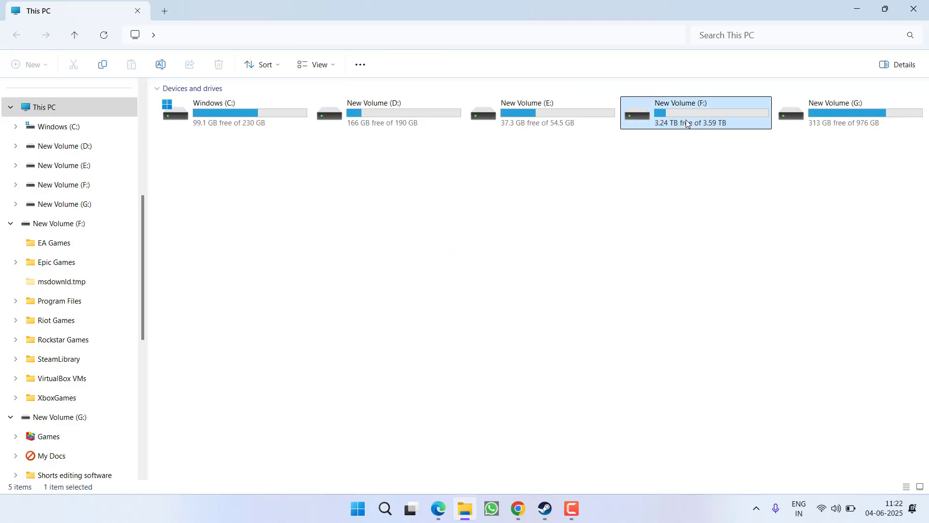
pyautogui.doubleClick(687, 122)
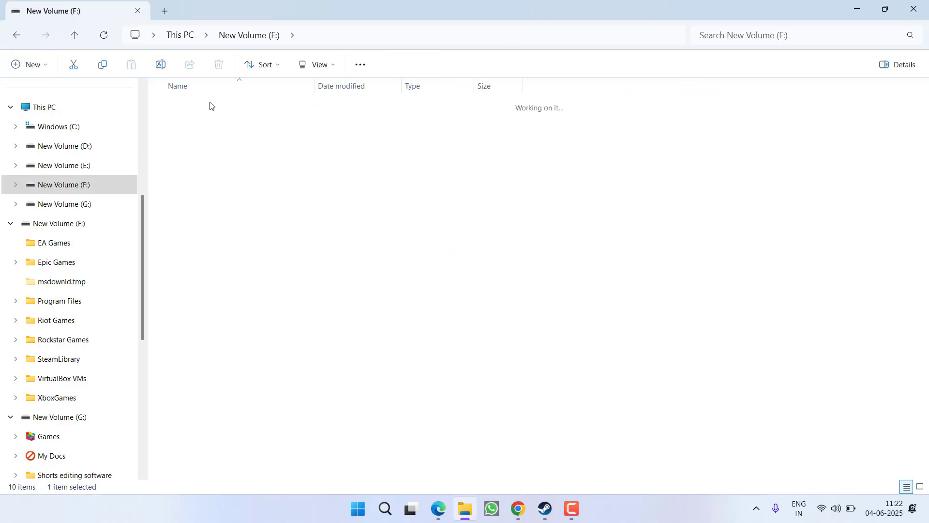
pyautogui.doubleClick(208, 116)
pyautogui.click(207, 108)
pyautogui.doubleClick(207, 108)
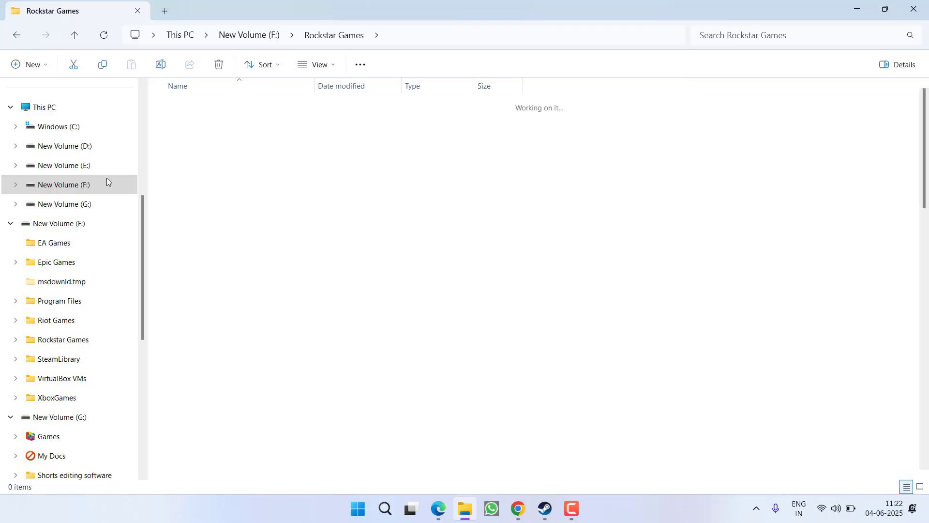
pyautogui.press('p')
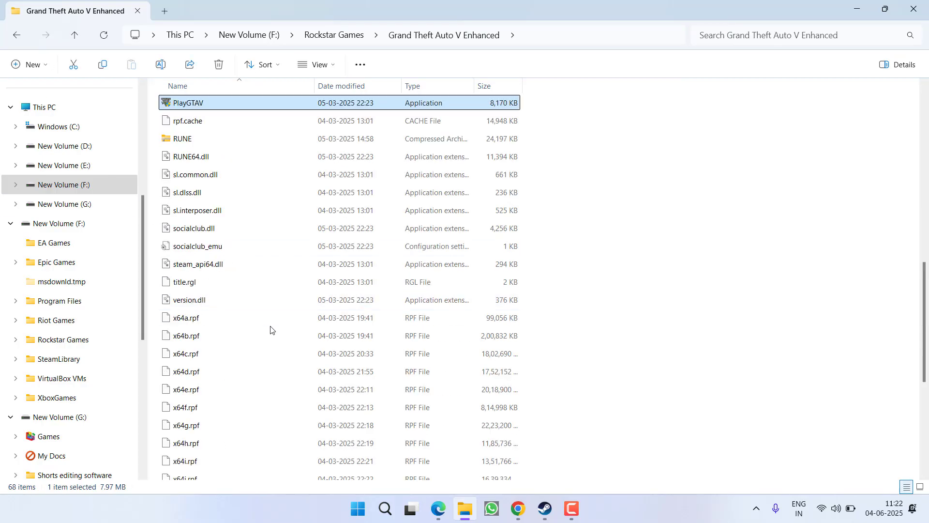
pyautogui.rightClick(193, 105)
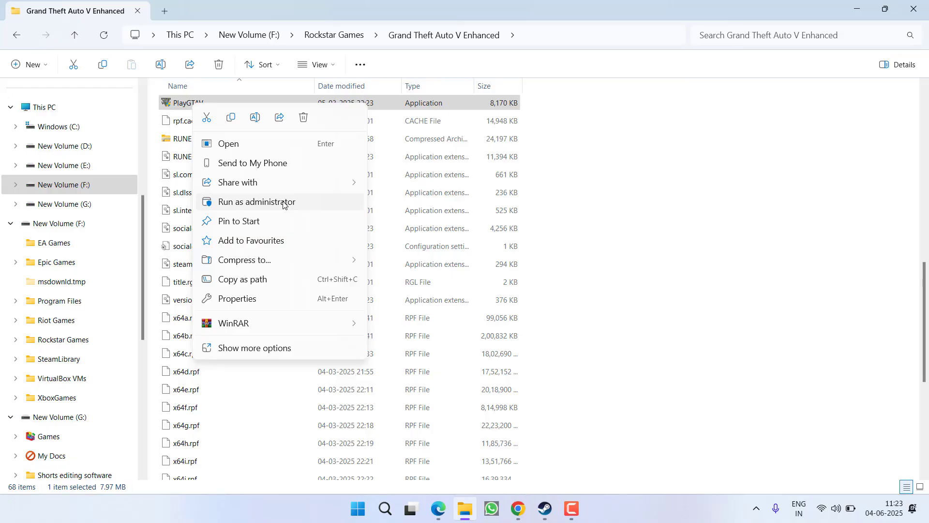
pyautogui.click(827, 201)
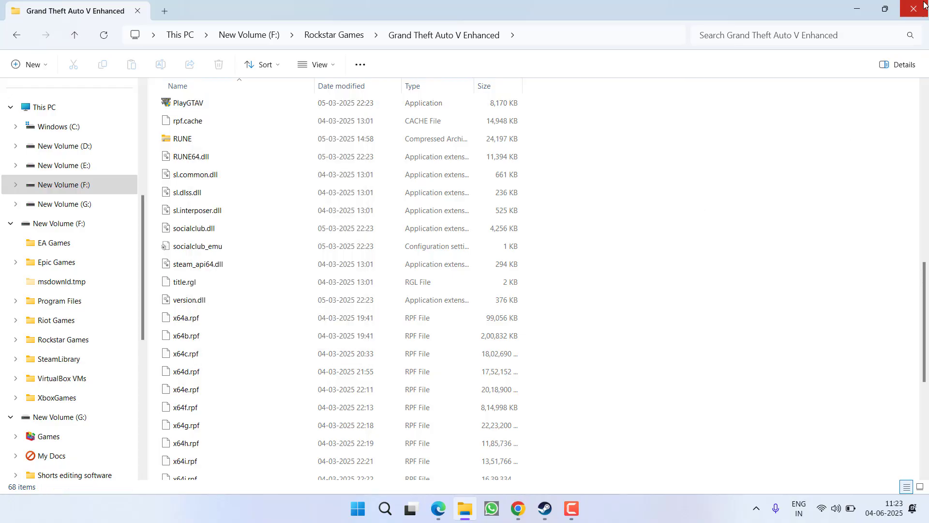
# - Save the AMD Adrenalin 25.5.1 minimal-setup driver installer (41.6 MB) to the desktop
pyautogui.click(857, 9)
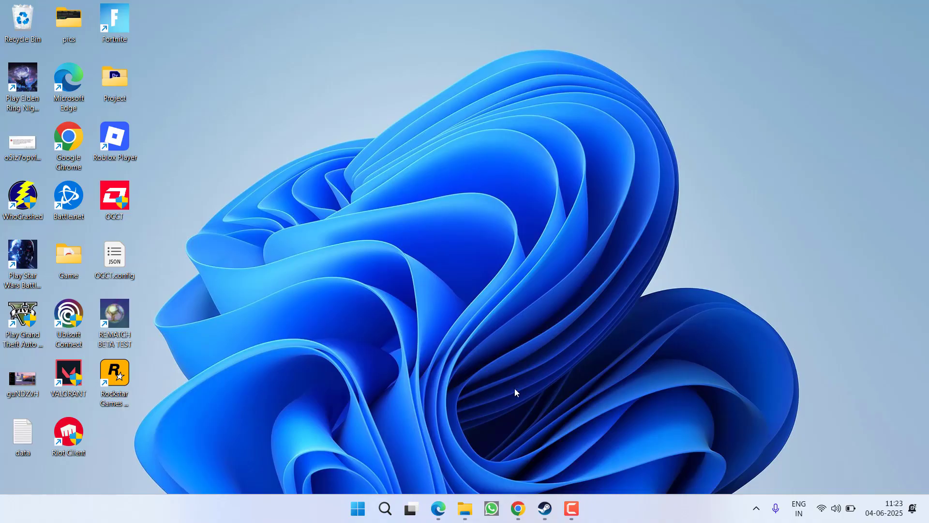
pyautogui.click(518, 508)
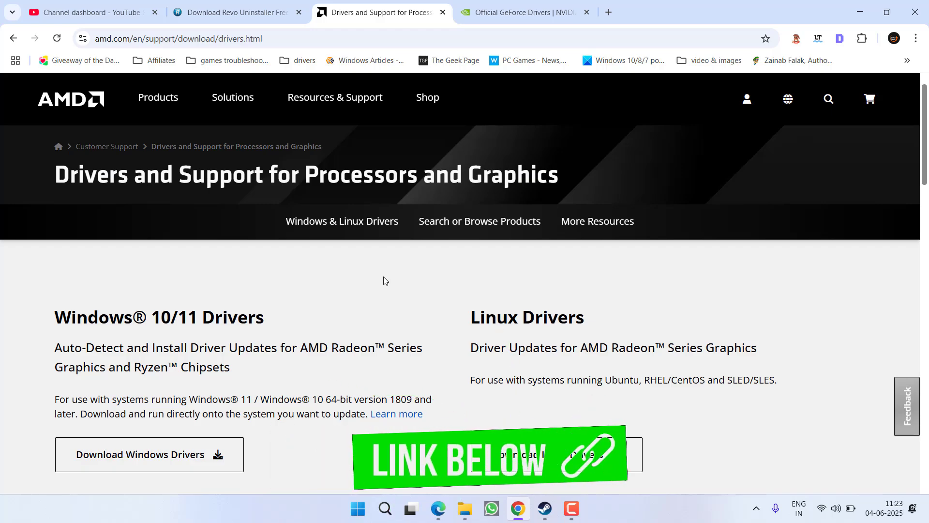
pyautogui.scroll(-3, 366, 293)
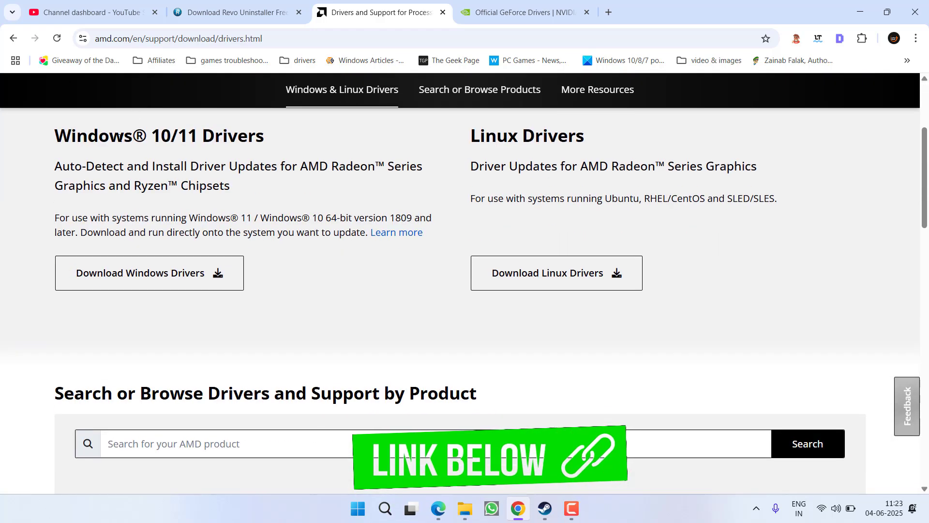
pyautogui.click(136, 272)
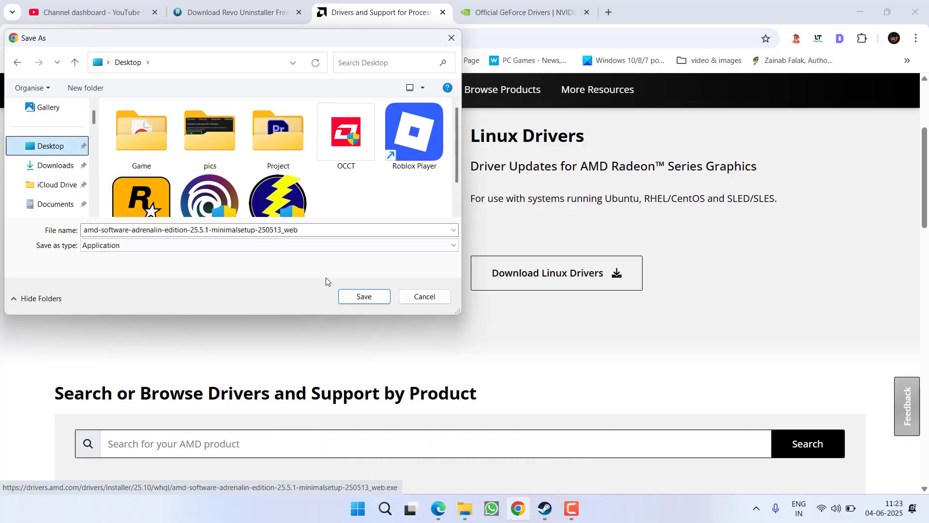
pyautogui.click(352, 297)
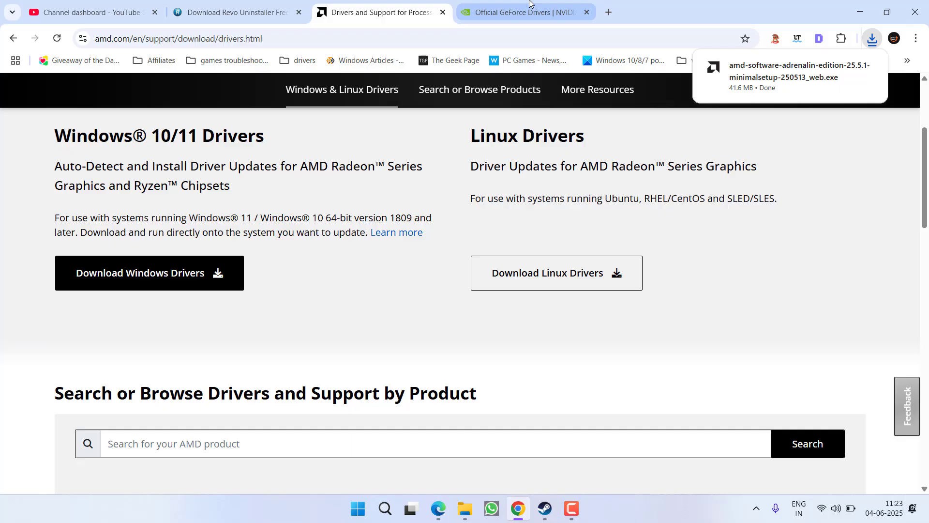
# - Save the NVIDIA App installer to the desktop, then return to the game folder
pyautogui.click(484, 12)
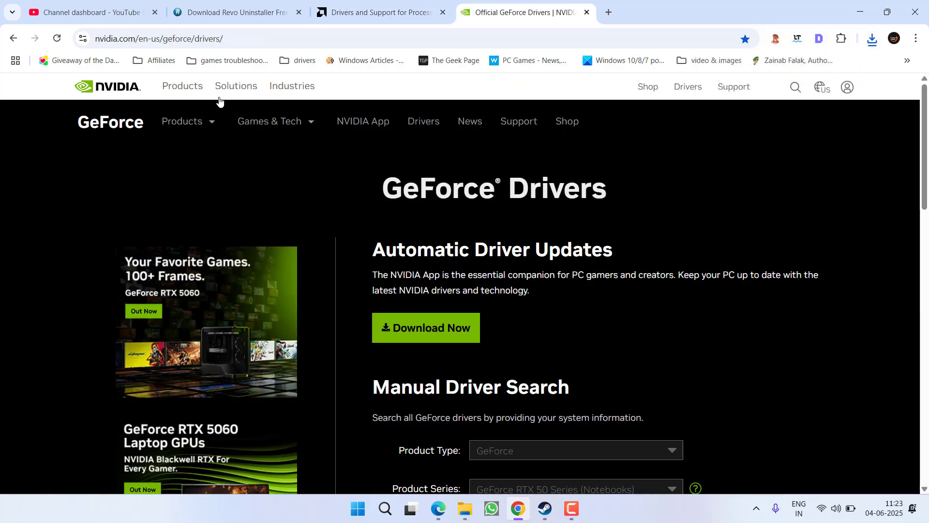
pyautogui.scroll(-1, 227, 100)
pyautogui.scroll(-2, 227, 99)
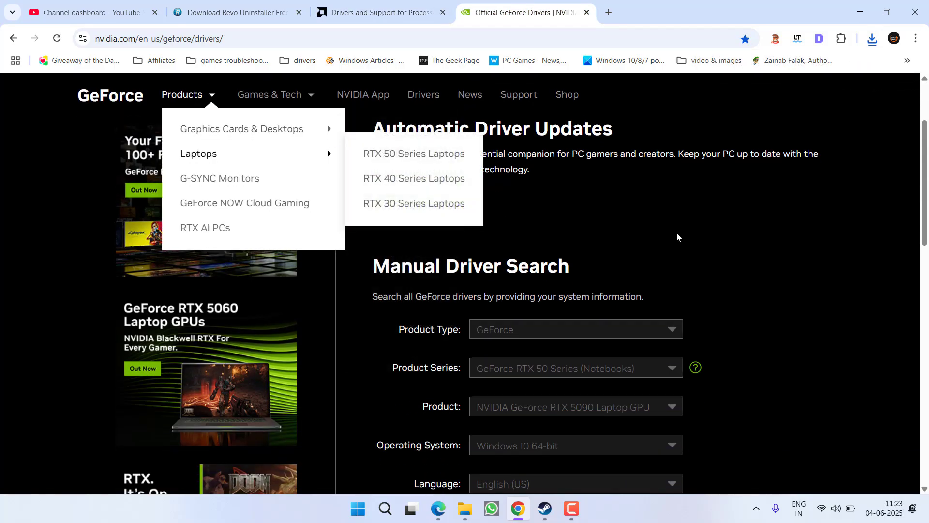
pyautogui.click(431, 209)
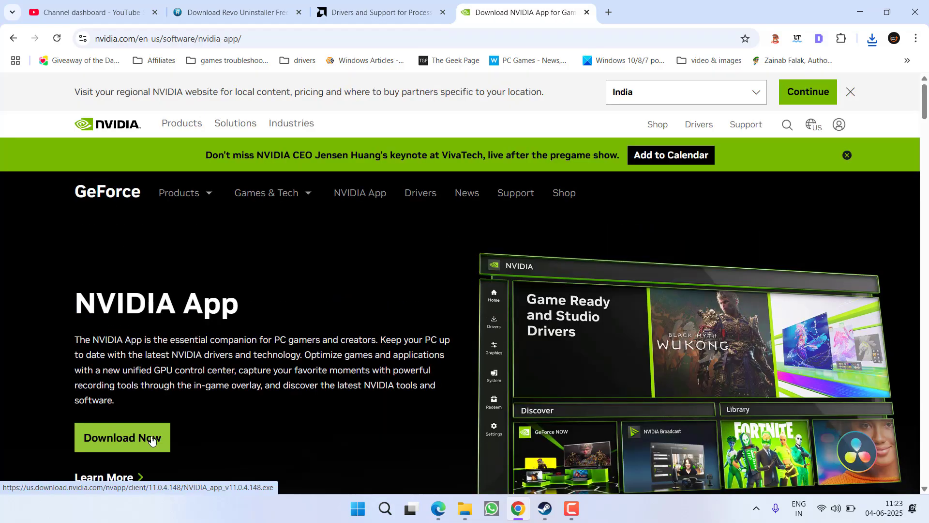
pyautogui.click(149, 437)
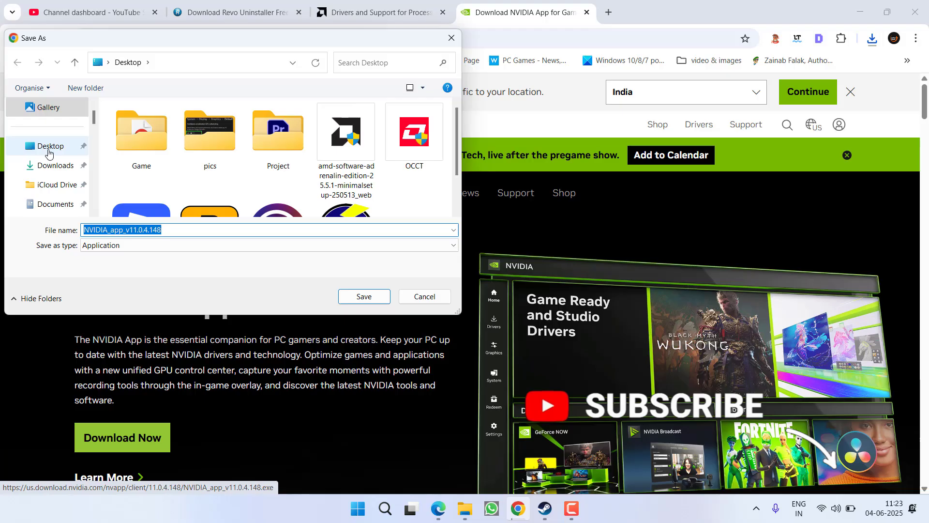
pyautogui.click(48, 147)
pyautogui.click(359, 296)
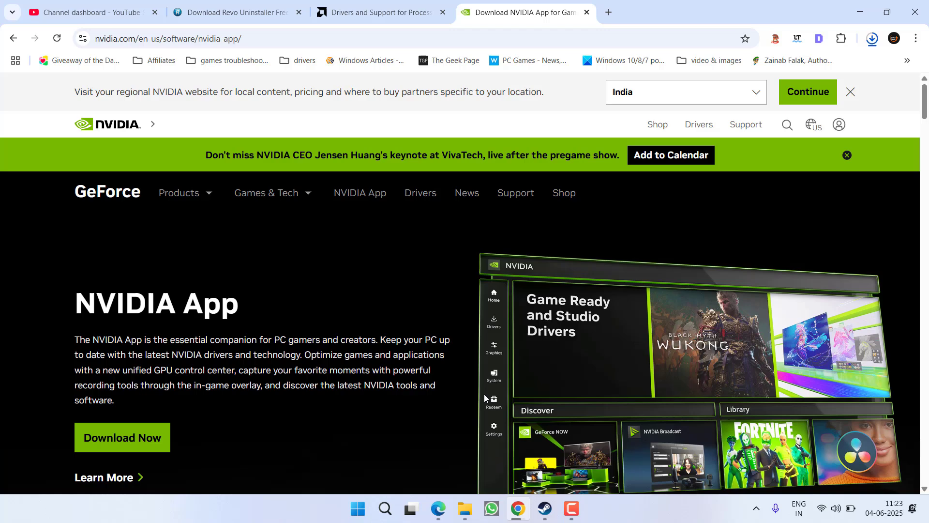
pyautogui.click(464, 508)
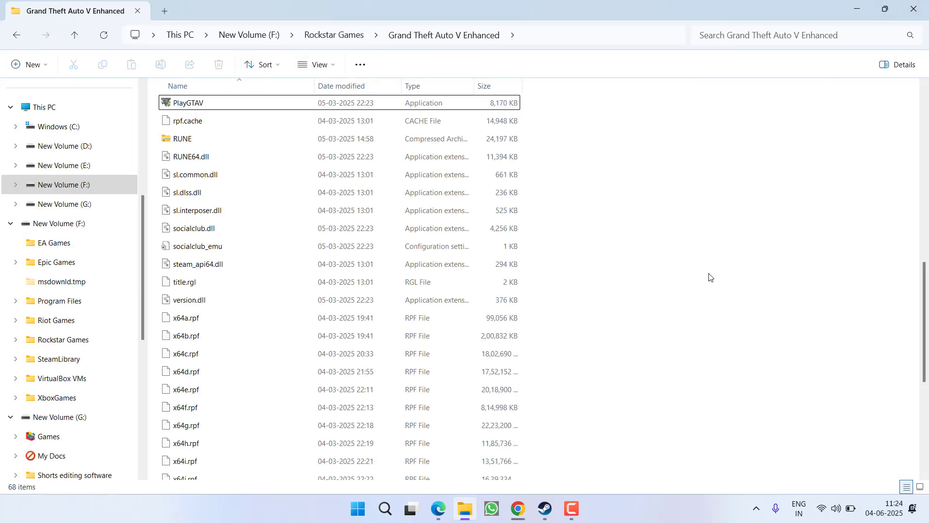
# - Search the game folder for dxgl.dll, find no matches, and close Explorer
pyautogui.press('Home')
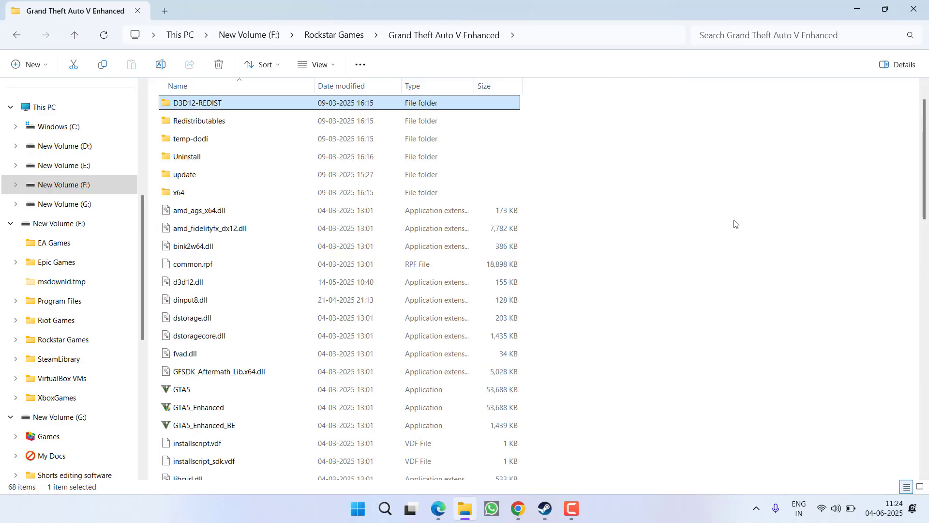
pyautogui.press('d')
pyautogui.press('d')
pyautogui.press('d')
pyautogui.press('d')
pyautogui.press('d')
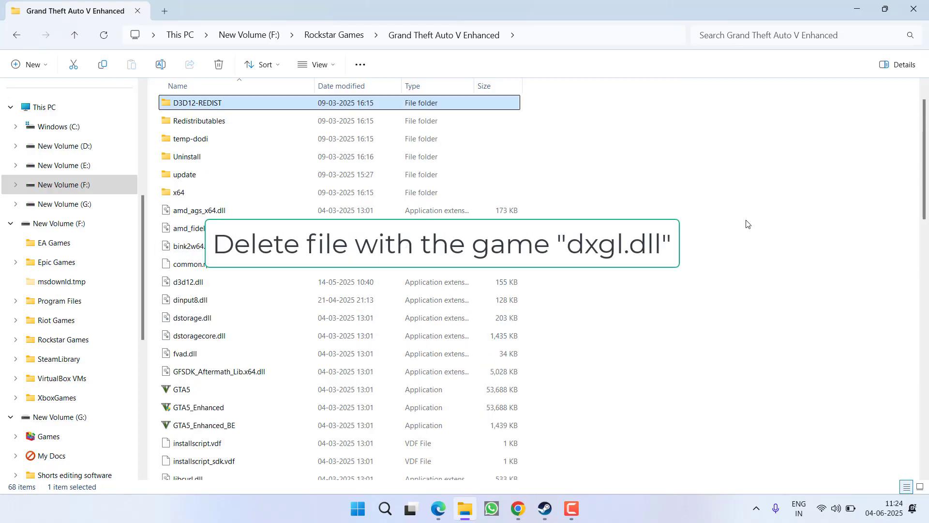
pyautogui.press('d')
pyautogui.press('d')
pyautogui.press('d')
pyautogui.press('d')
pyautogui.press('d')
pyautogui.click(798, 37)
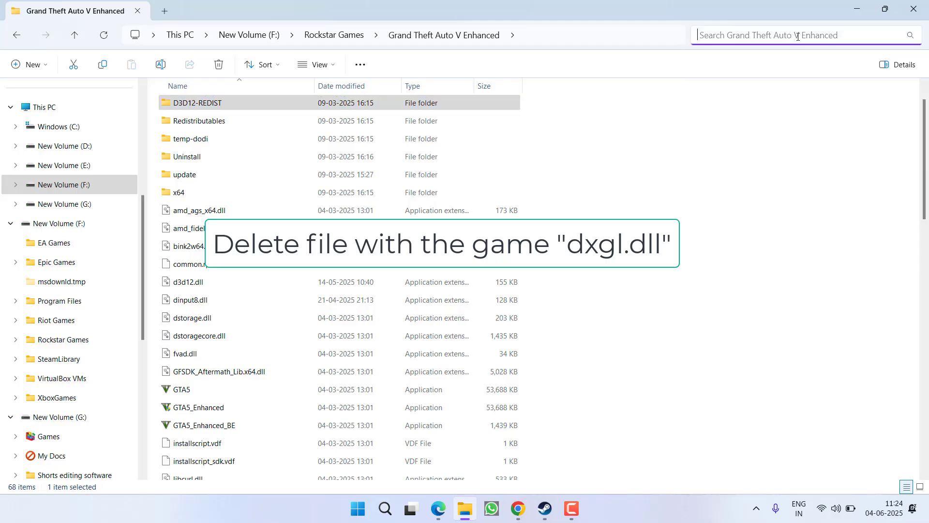
pyautogui.write('dxgl')
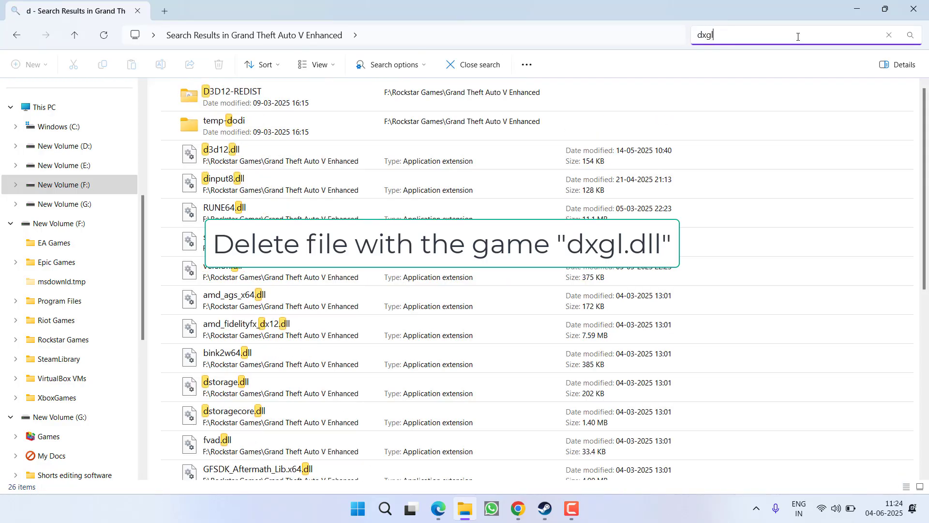
pyautogui.write('.dll')
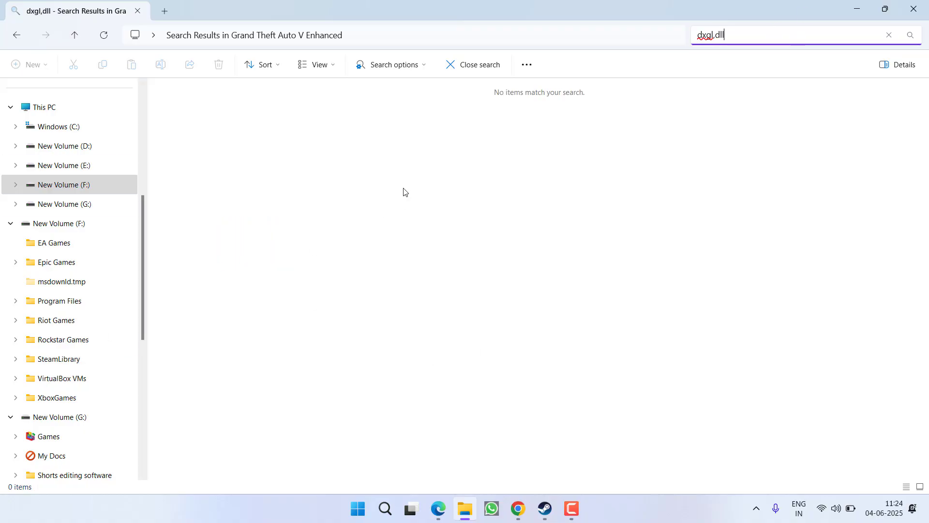
pyautogui.click(914, 8)
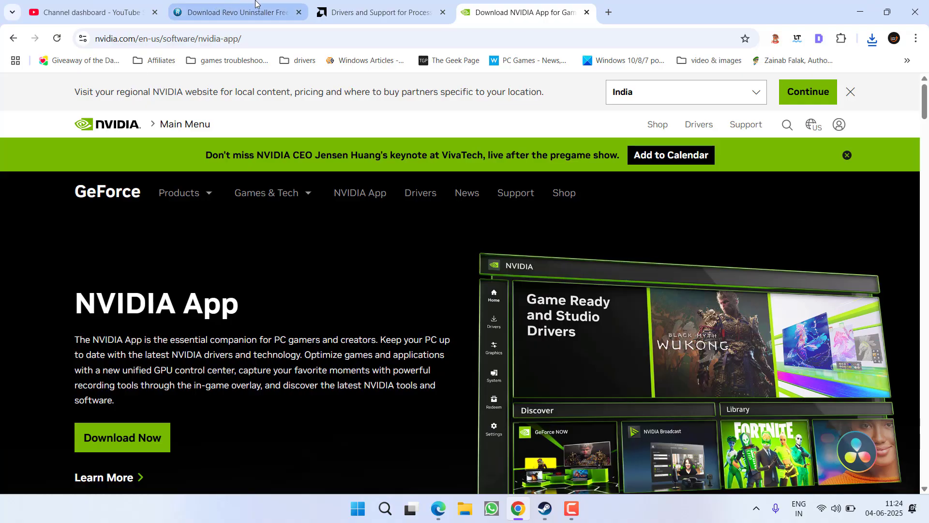
# - Save the free portable Revo Uninstaller zip to the desktop and minimise Chrome
pyautogui.click(232, 13)
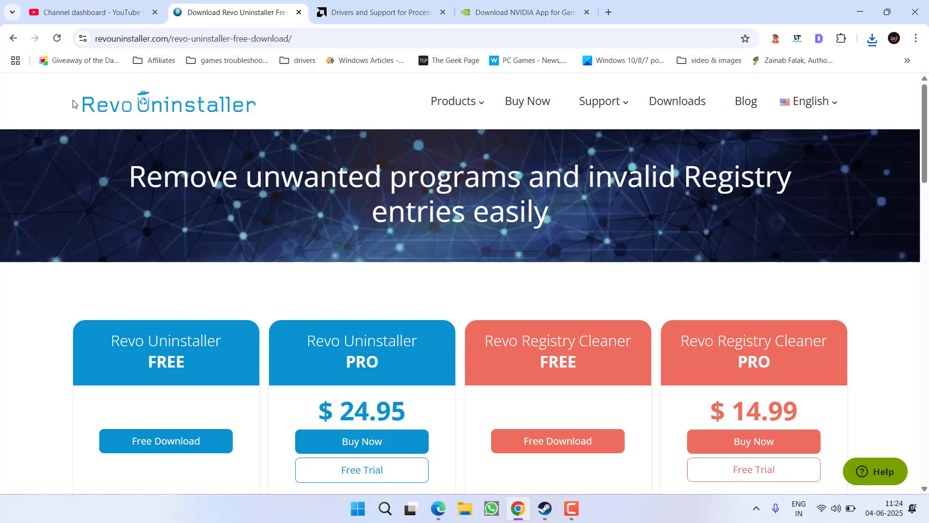
pyautogui.scroll(-5, 251, 239)
pyautogui.scroll(-6, 252, 242)
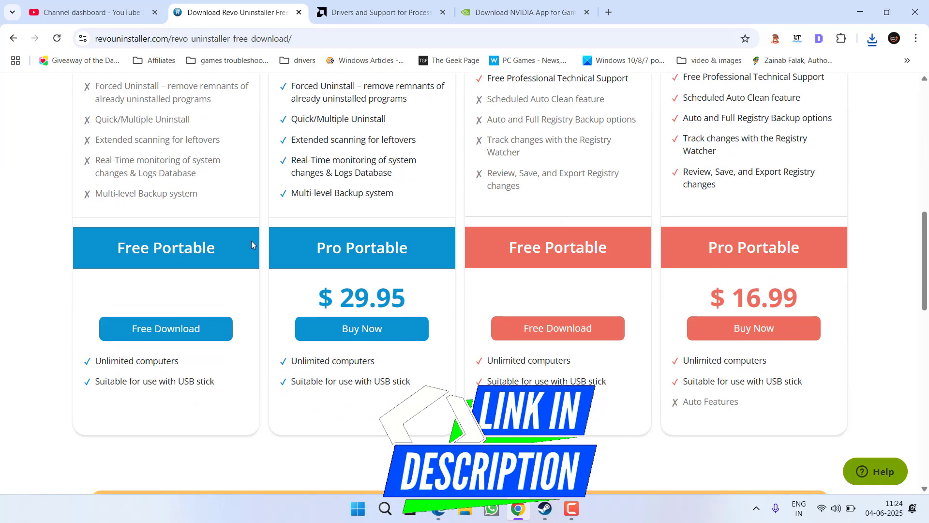
pyautogui.click(167, 325)
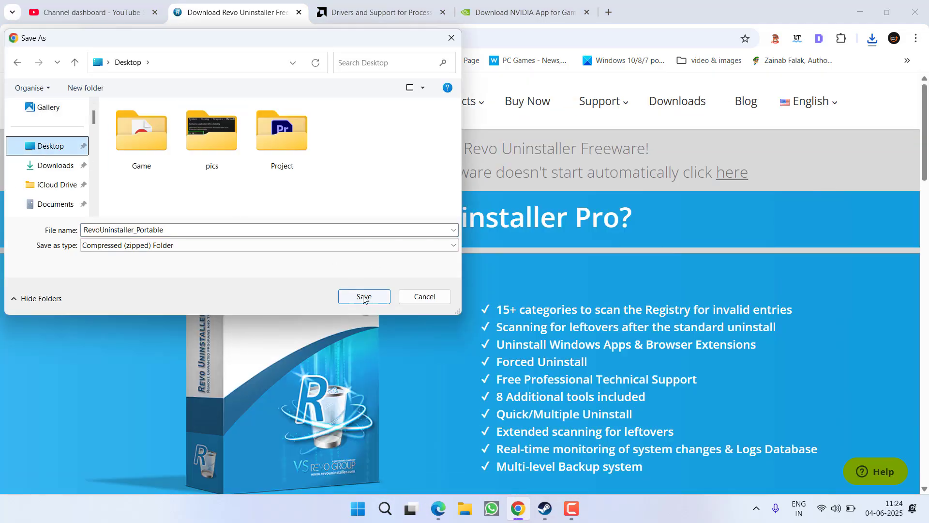
pyautogui.click(364, 296)
pyautogui.click(859, 12)
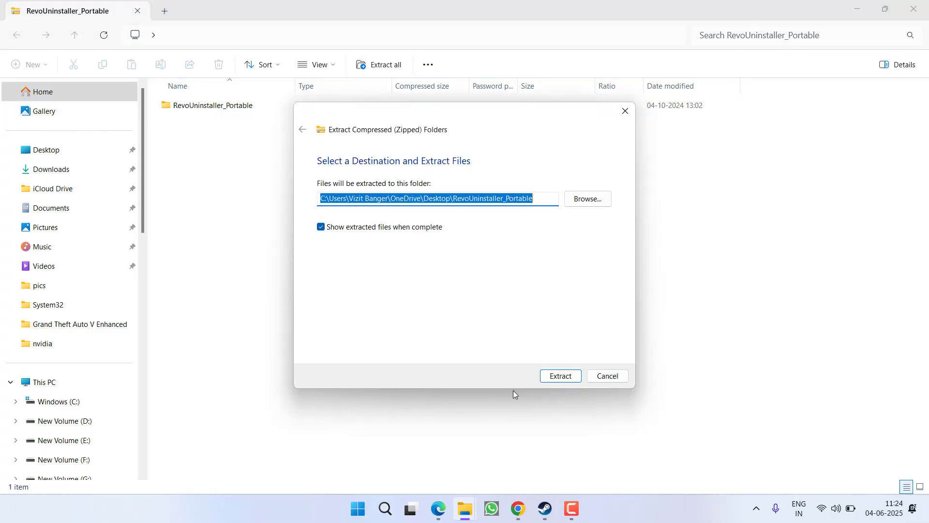
# - Extract RevoUninstaller_Portable to the desktop and run RevoUPort as administrator
pyautogui.click(557, 375)
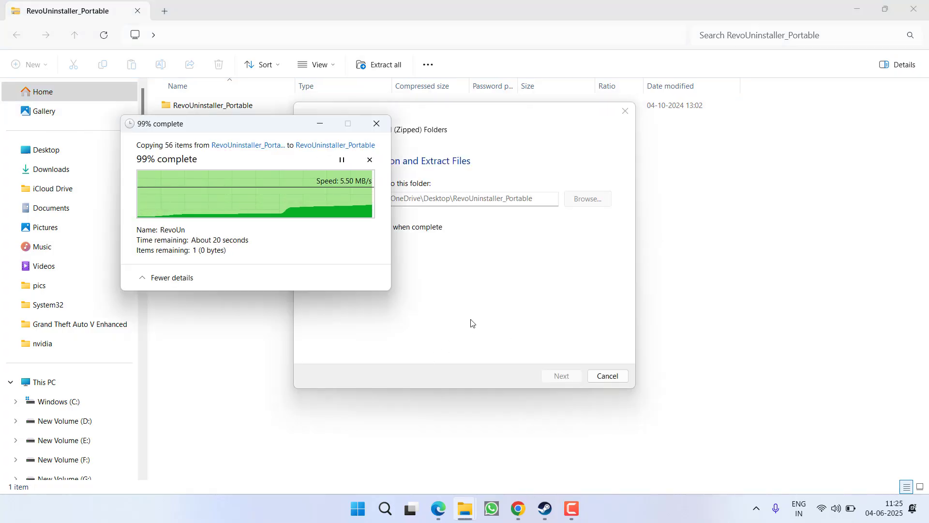
pyautogui.doubleClick(176, 107)
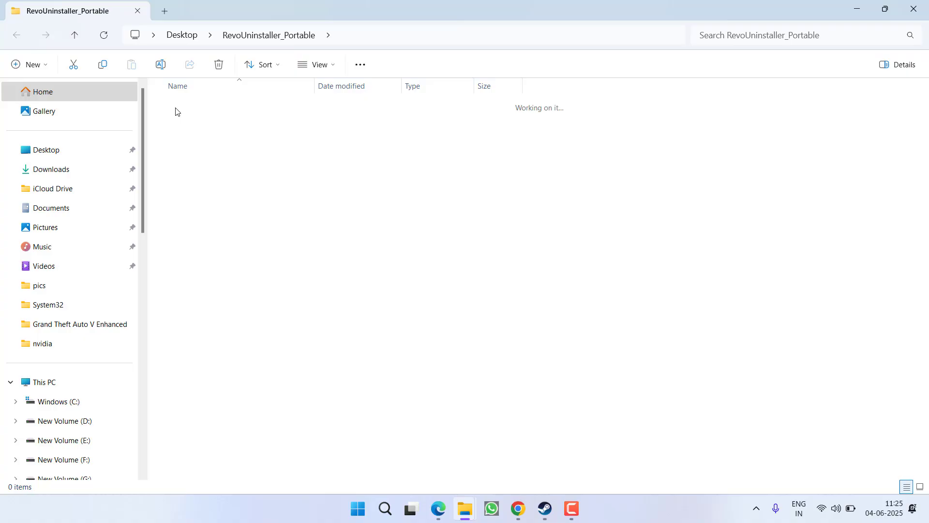
pyautogui.click(175, 195)
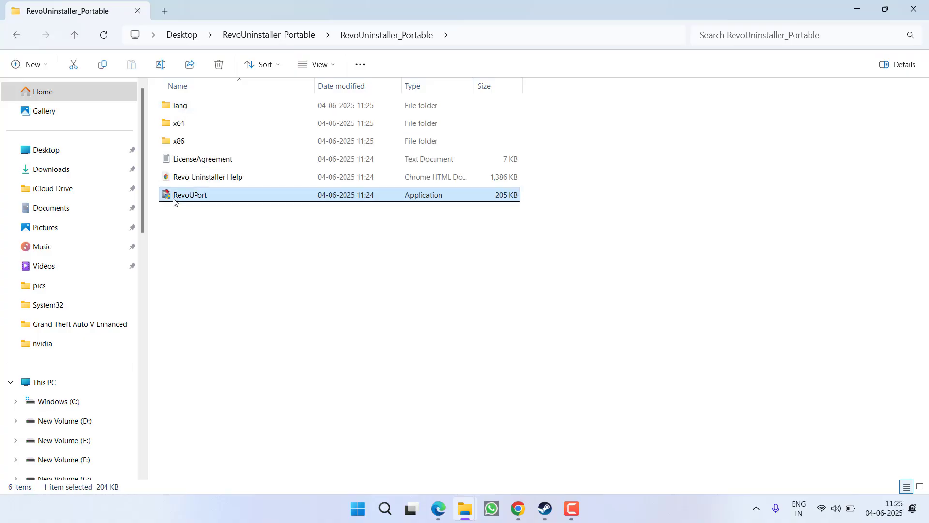
pyautogui.rightClick(174, 195)
pyautogui.click(234, 287)
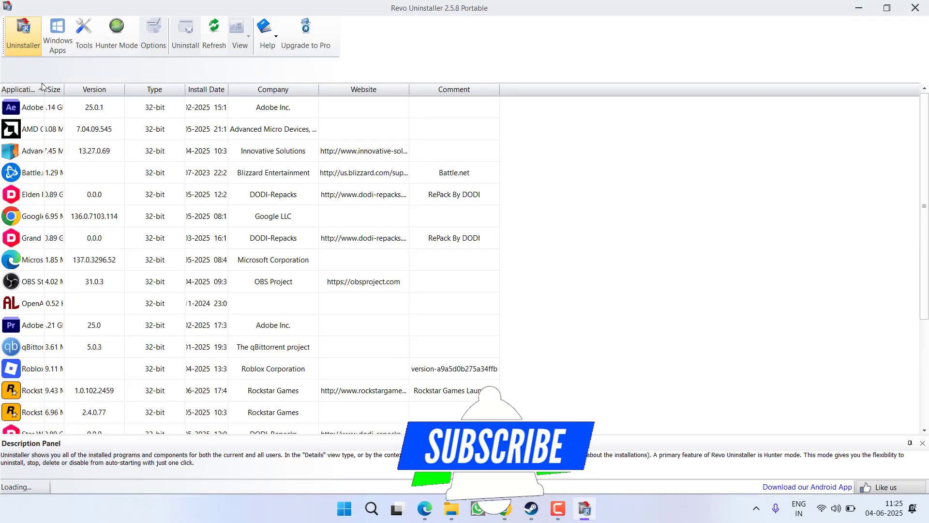
# - Widen the Application column and select Rockstar Games Launcher, Rockstar Games SDK and GTA V Enhanced
pyautogui.moveTo(45, 87); pyautogui.dragTo(315, 89)
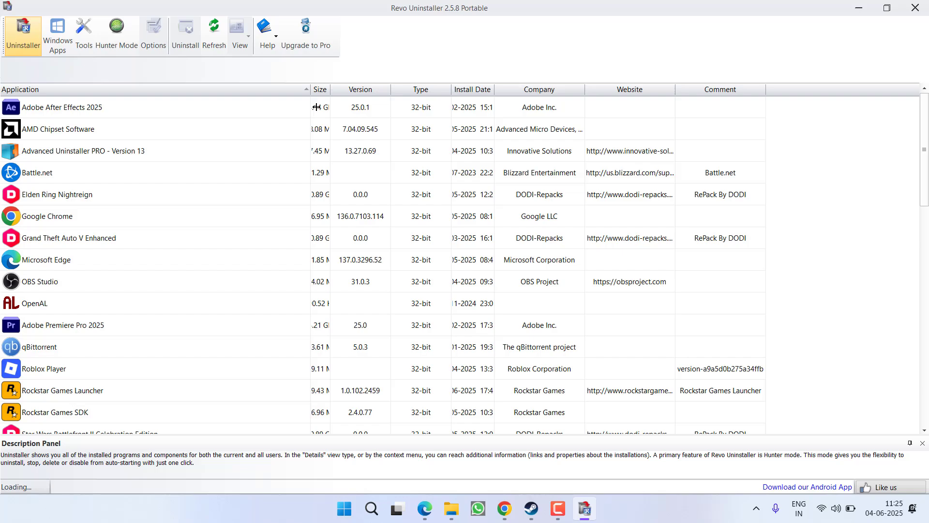
pyautogui.click(97, 391)
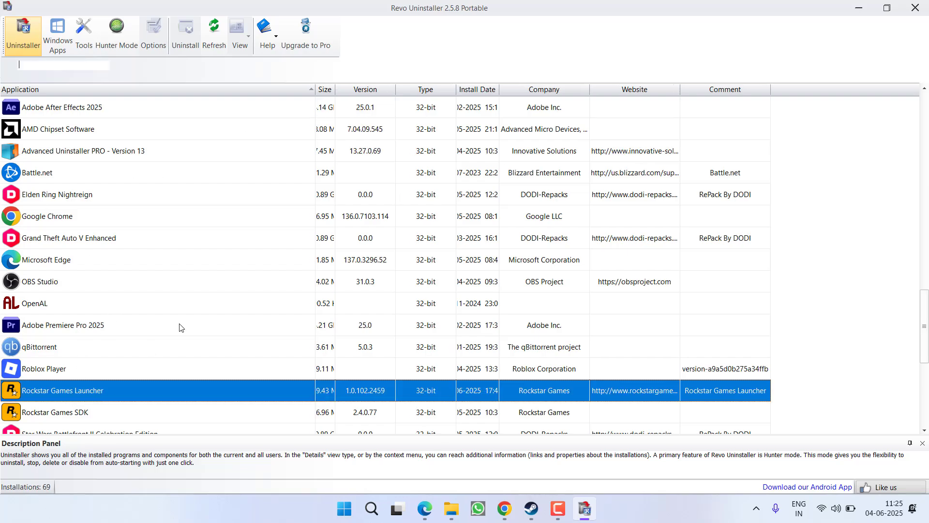
pyautogui.scroll(-4, 179, 326)
pyautogui.click(55, 150)
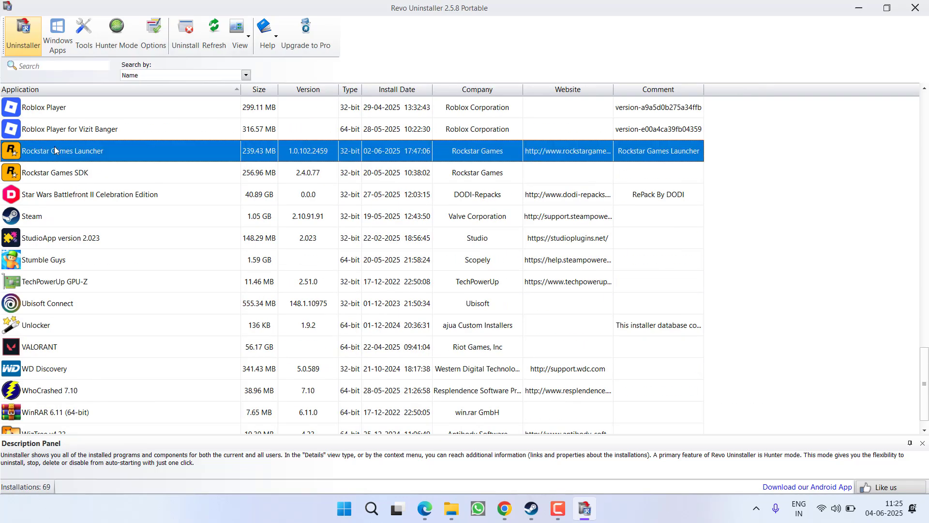
pyautogui.click(78, 174)
pyautogui.scroll(-1, 127, 270)
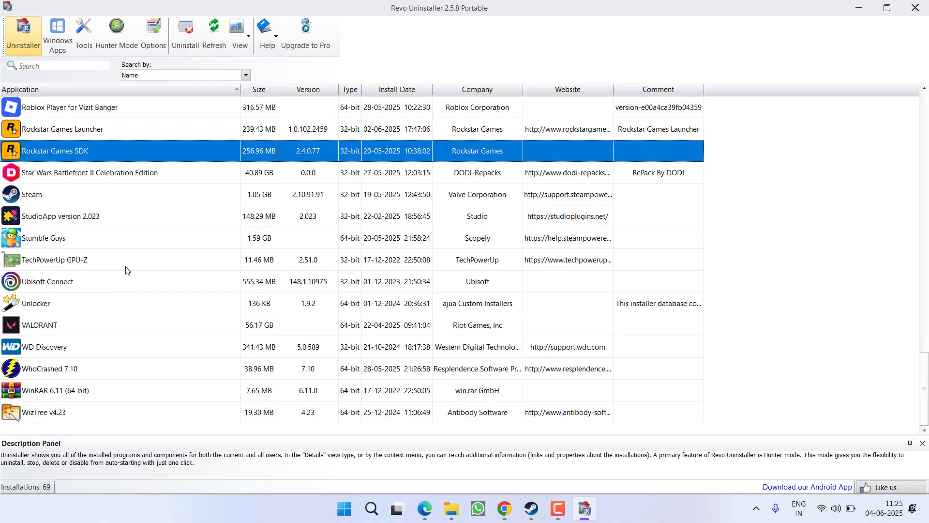
pyautogui.scroll(4, 127, 270)
pyautogui.scroll(7, 127, 270)
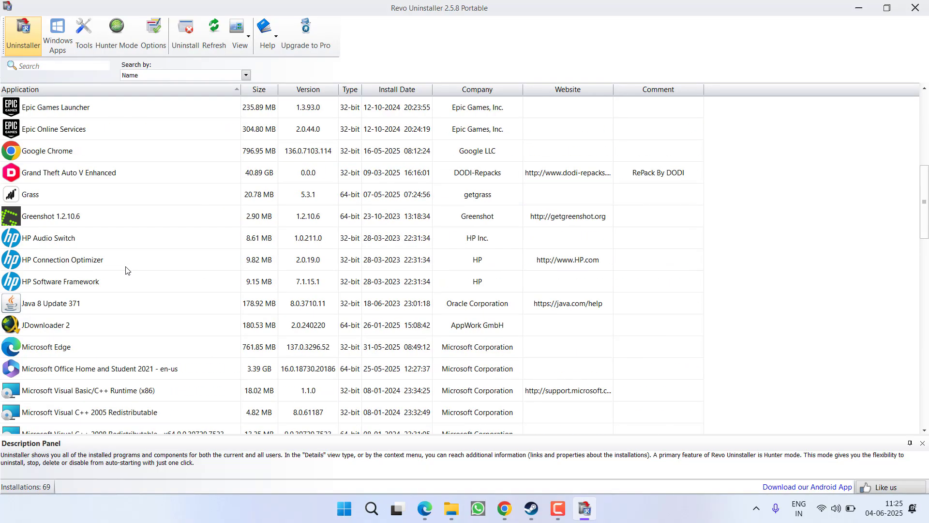
pyautogui.click(77, 175)
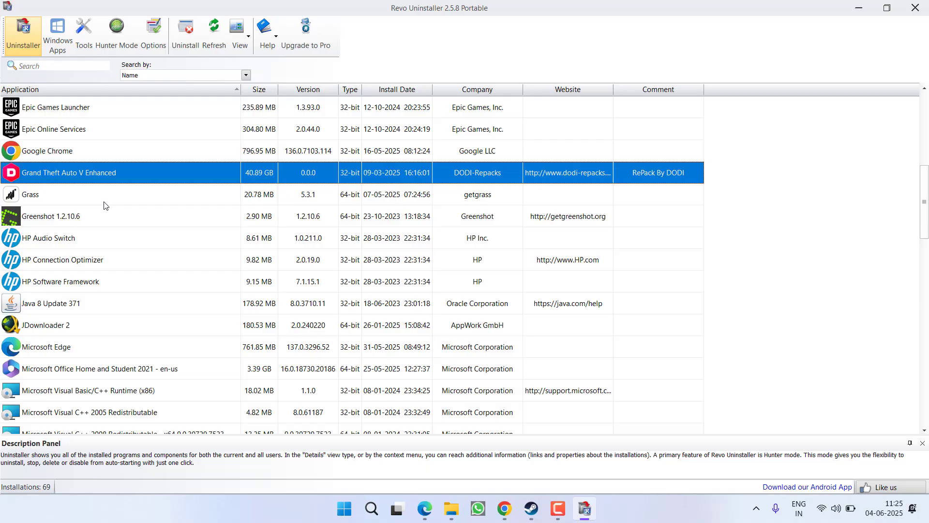
# - Revisit the Launcher and SDK entries, ending on Grand Theft Auto V Enhanced (40.89 GB)
pyautogui.scroll(-3, 136, 210)
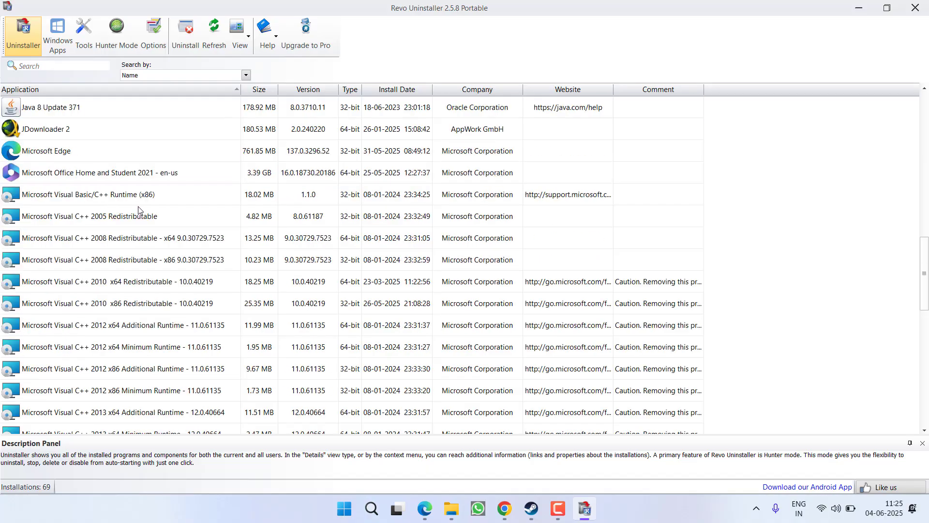
pyautogui.scroll(-6, 139, 217)
pyautogui.click(86, 390)
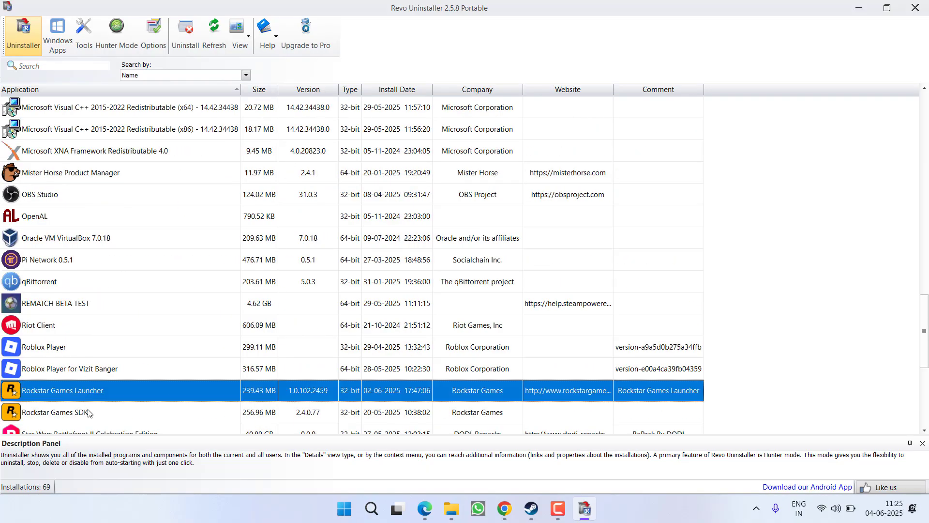
pyautogui.click(94, 411)
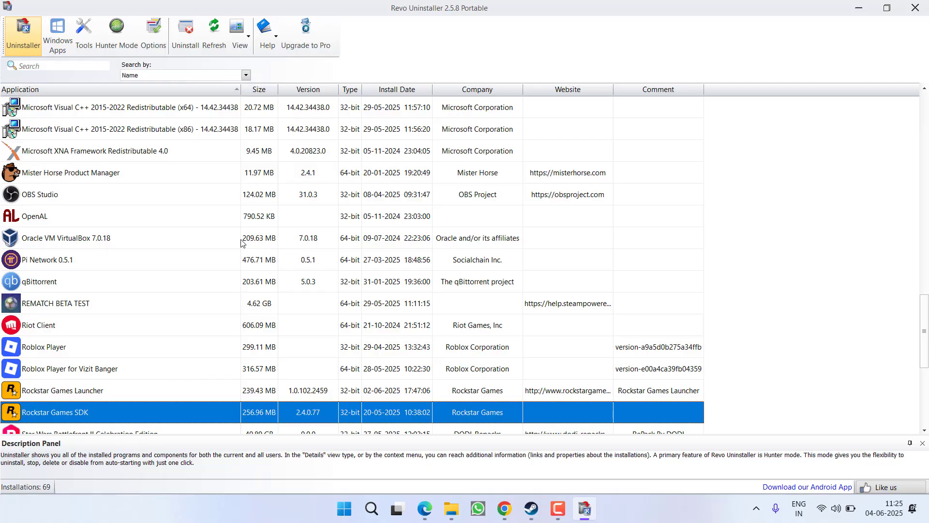
pyautogui.click(93, 394)
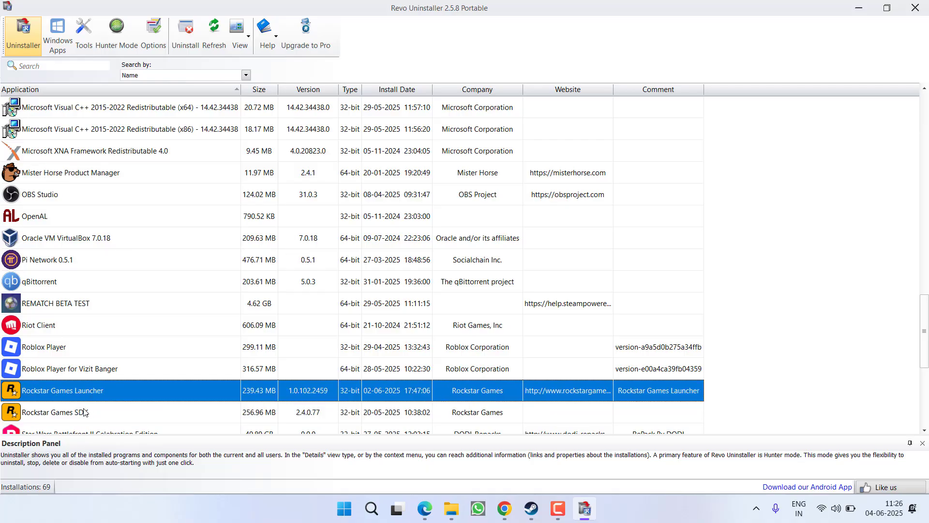
pyautogui.click(85, 412)
pyautogui.scroll(6, 155, 387)
pyautogui.scroll(2, 86, 290)
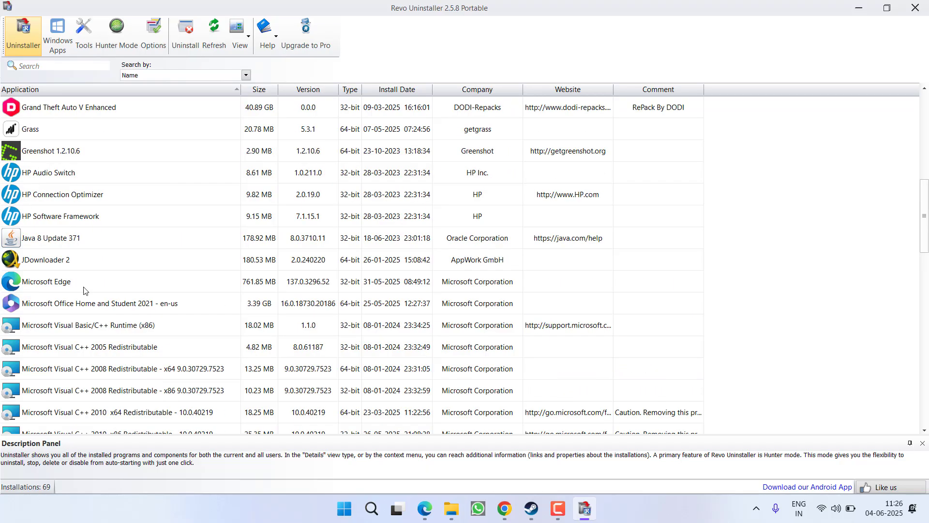
pyautogui.click(93, 116)
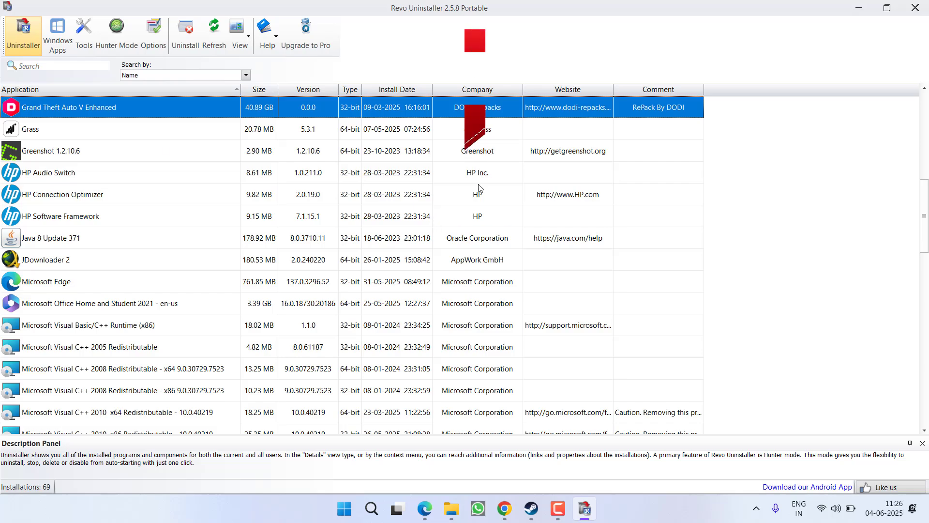
# - Close the Revo Uninstaller window
pyautogui.click(915, 8)
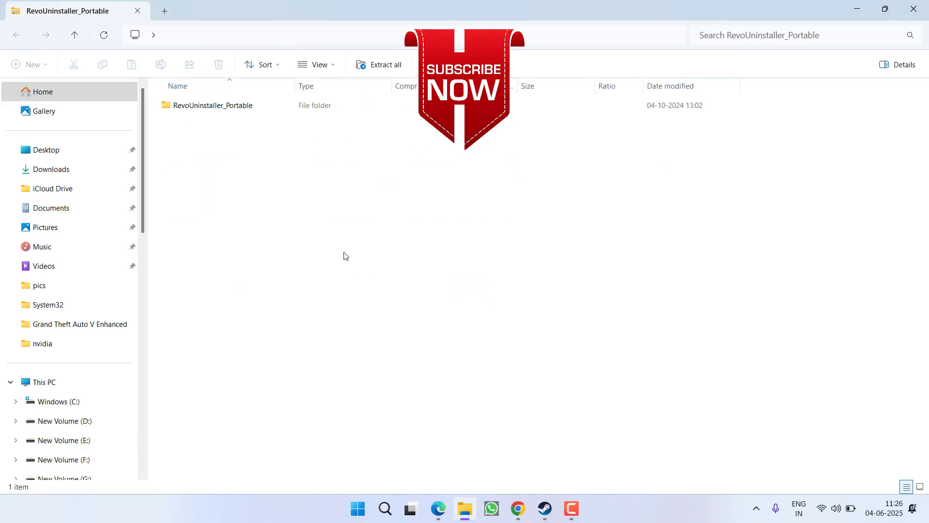